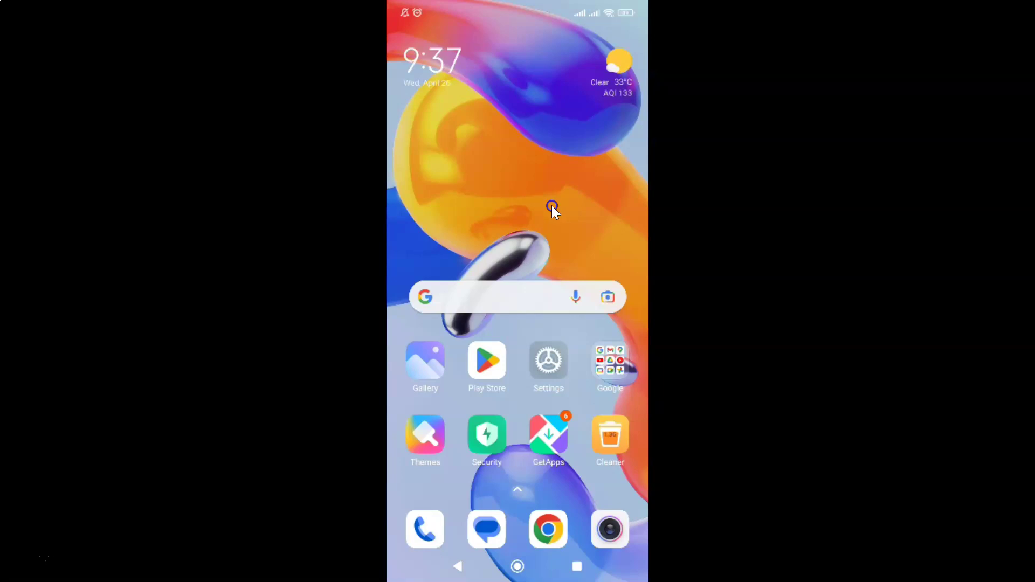
Launch Gallery from the home screen to show the Photos tab with all 23 photos
{"action": "left_click", "coordinate": [549, 167]}
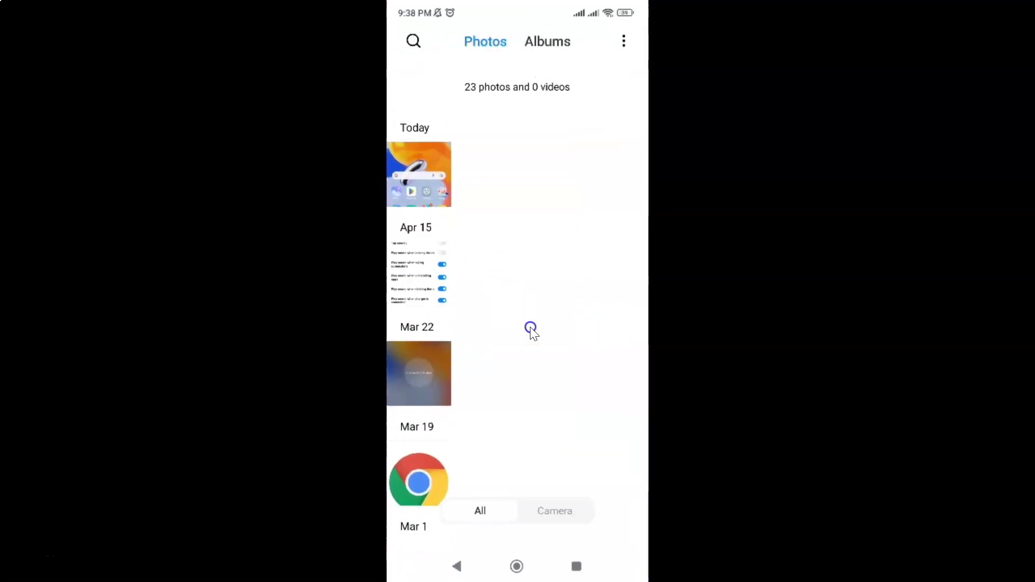
Reach Gallery Settings from the three-dot overflow menu
{"action": "left_click", "coordinate": [625, 42]}
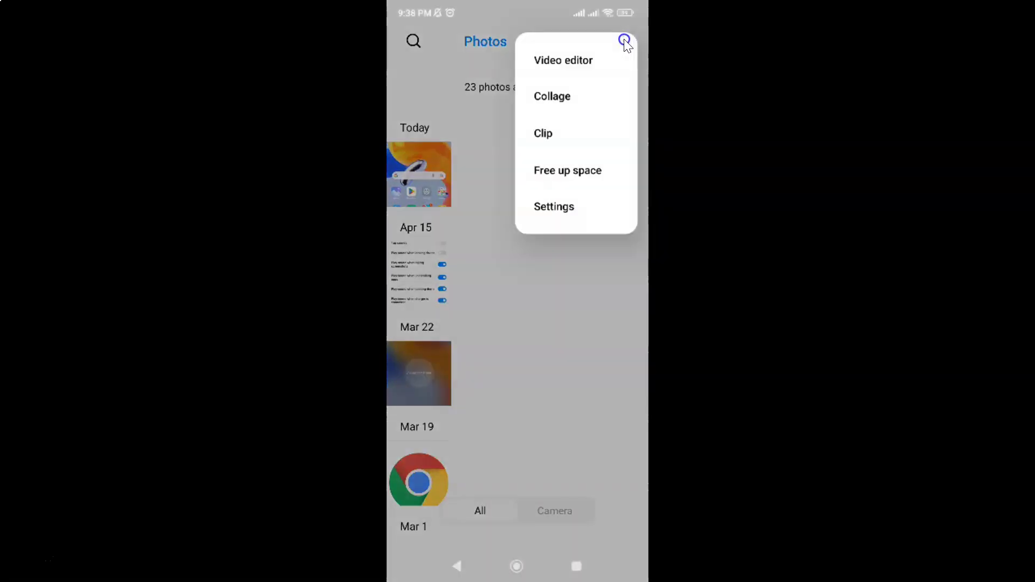
{"action": "left_click", "coordinate": [555, 209]}
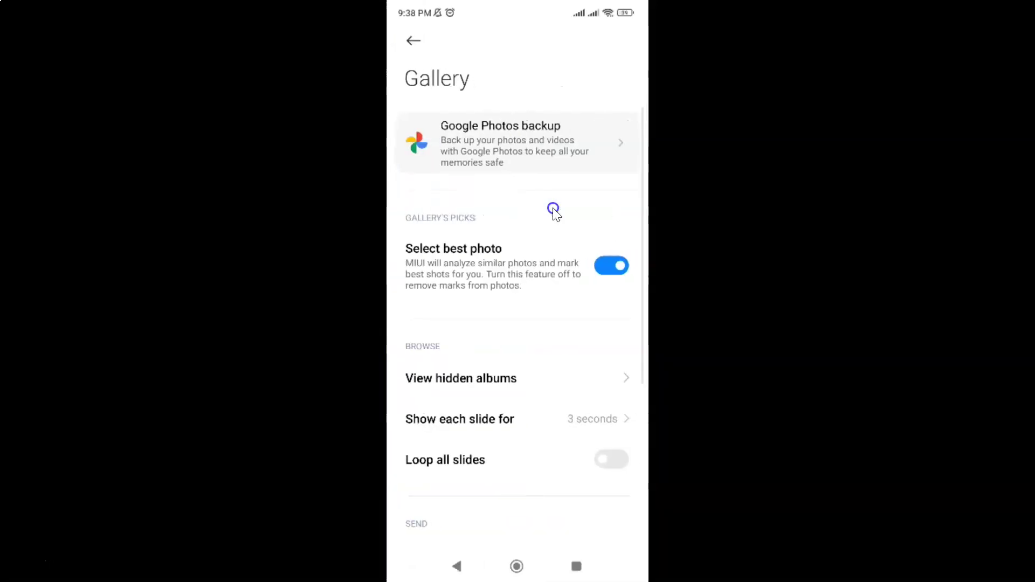
{"action": "scroll", "coordinate": [553, 208], "scroll_direction": "down", "scroll_amount": 5}
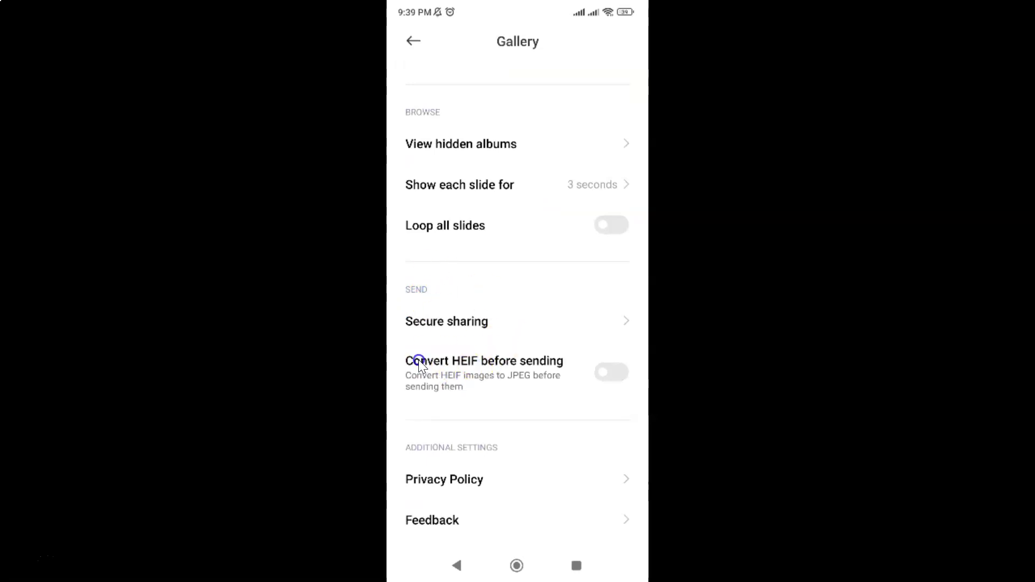
{"action": "left_click", "coordinate": [490, 367]}
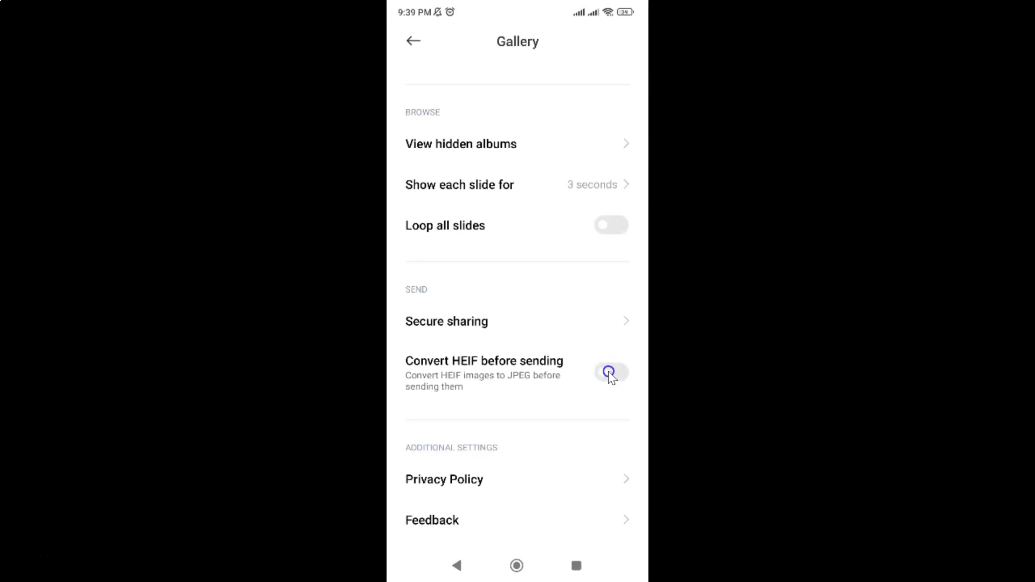
Leave 'Convert HEIF before sending' switched on after toggling it off and on
{"action": "left_click", "coordinate": [609, 370]}
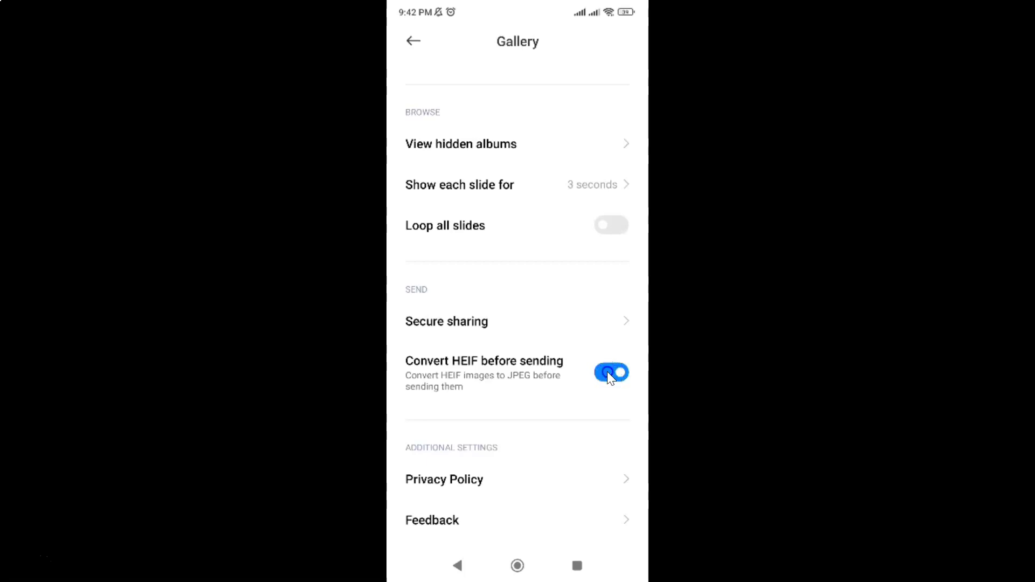
{"action": "left_click", "coordinate": [610, 370]}
{"action": "left_click", "coordinate": [609, 371]}
{"action": "left_click", "coordinate": [537, 266]}
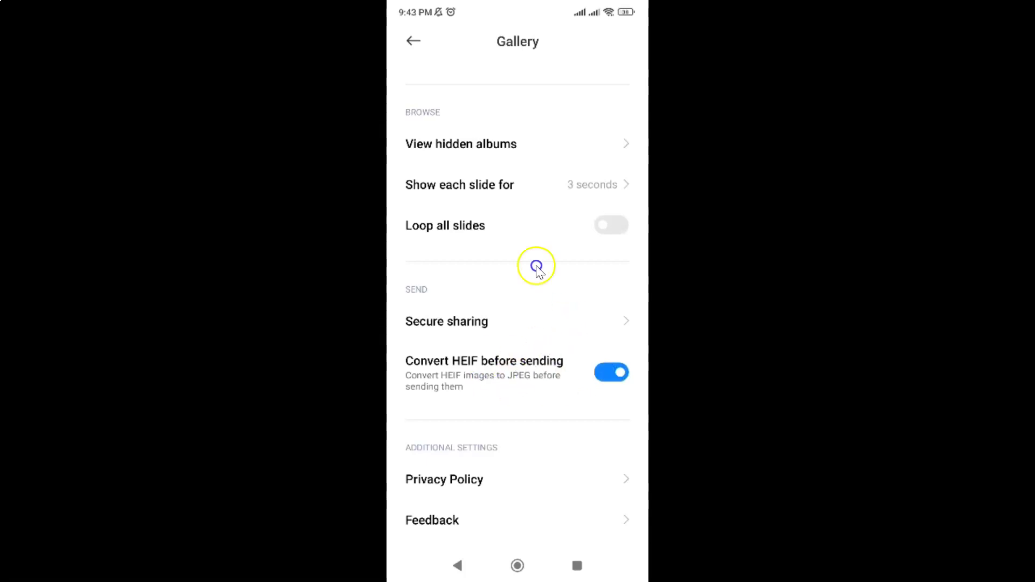
Exit settings and swipe Gallery away in Recents to return to the home screen
{"action": "left_click", "coordinate": [414, 41]}
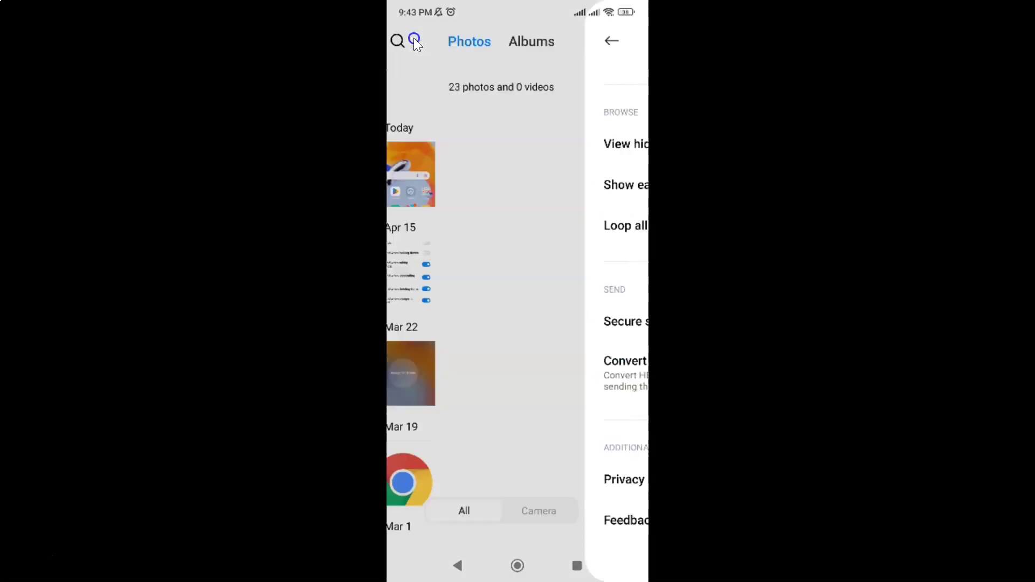
{"action": "key", "text": "alt+s"}
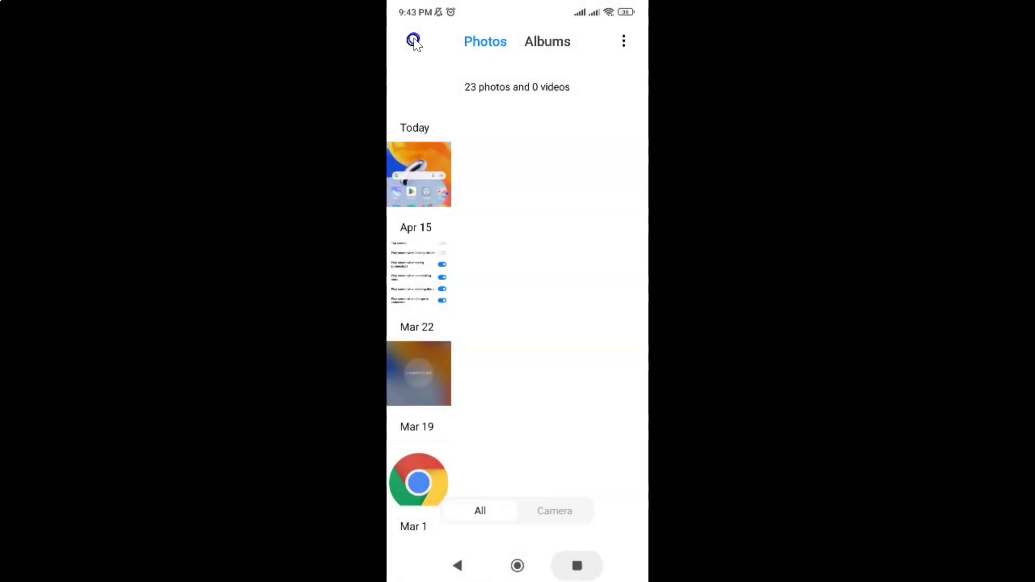
{"action": "left_click_drag", "start_coordinate": [517, 340], "coordinate": [639, 339]}
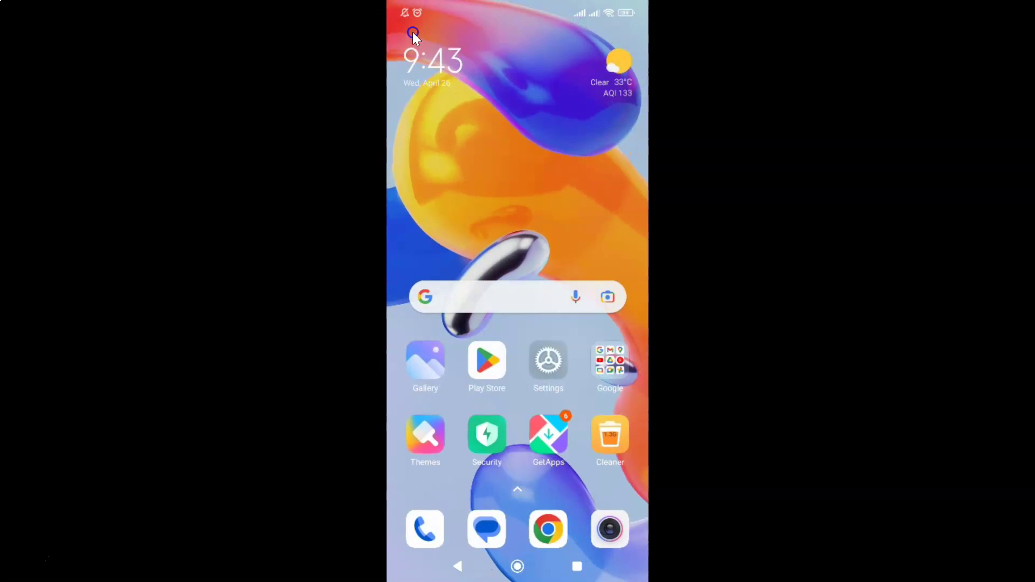